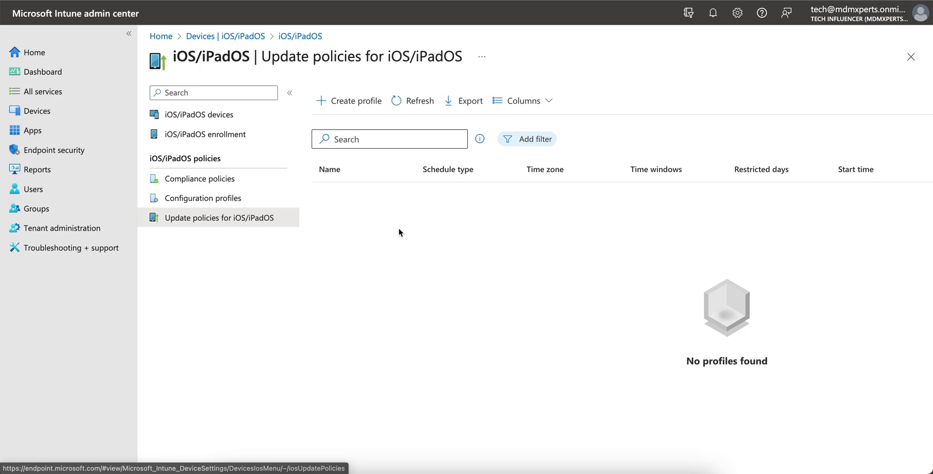
Step: Open the Devices overview, which shows zero enrolled devices on every platform
left_click(82, 111)
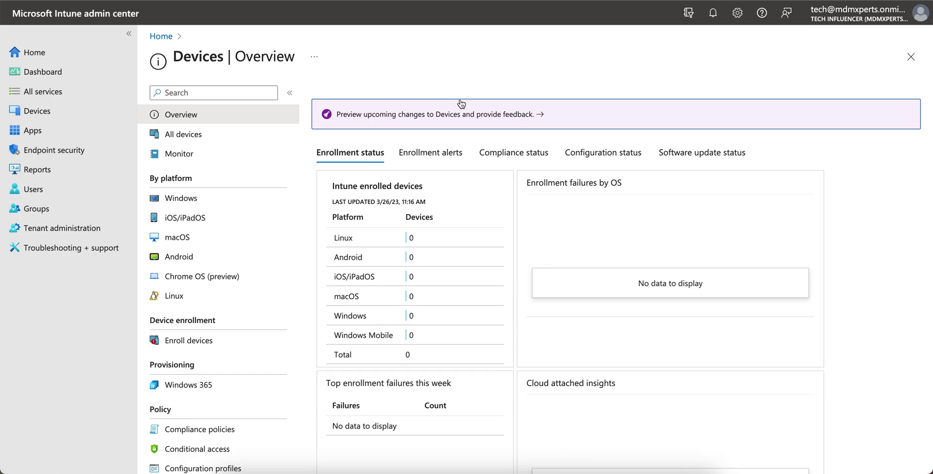
Step: Start a new profile under iOS/iPadOS update policies
left_click(79, 111)
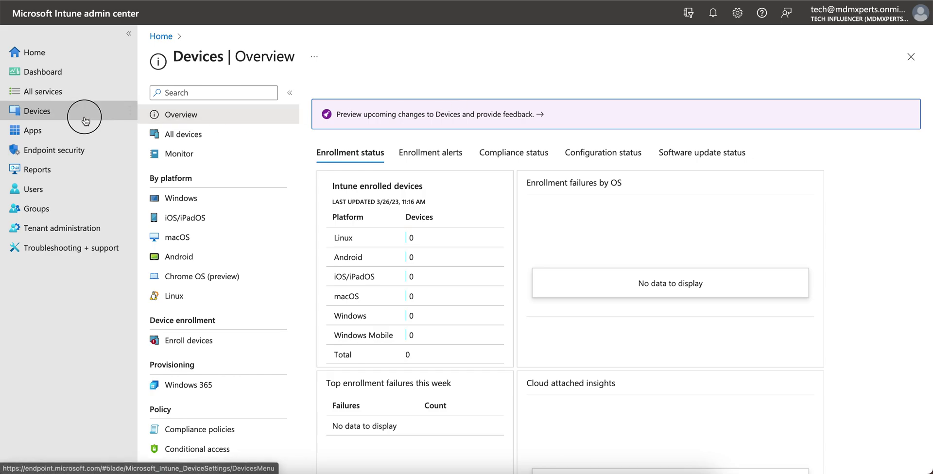
left_click(251, 215)
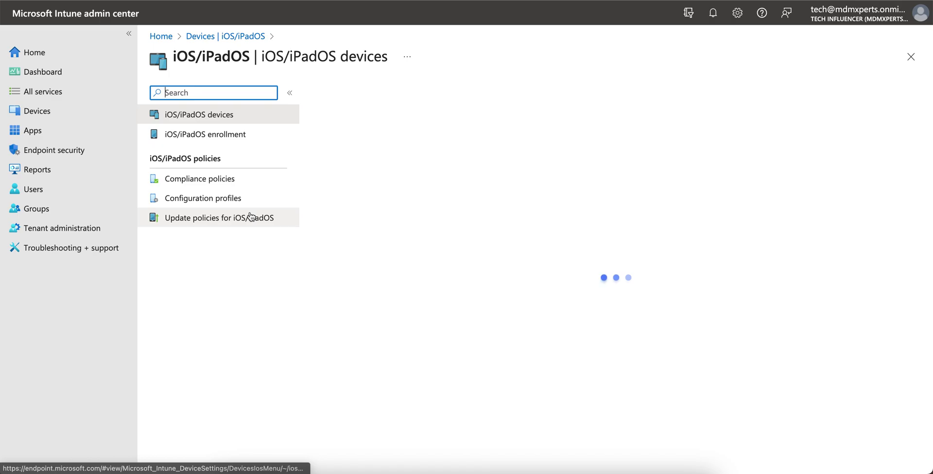
left_click(235, 229)
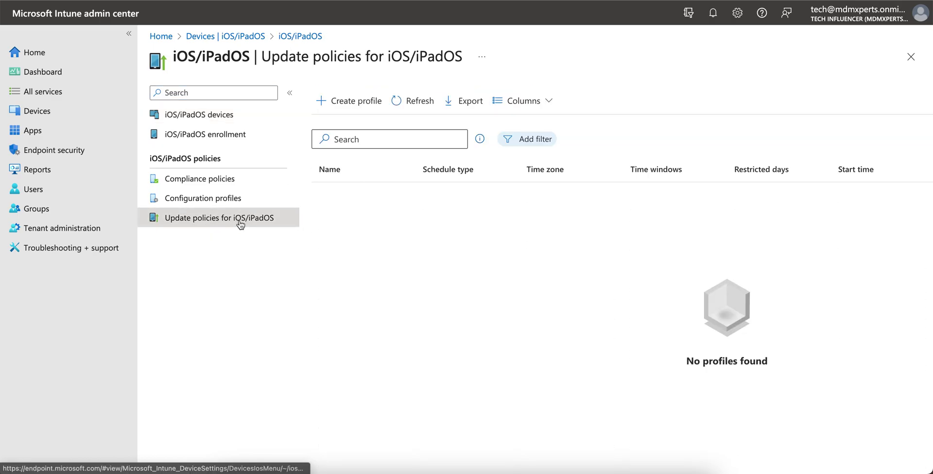
left_click(360, 103)
Step: Name the profile 'Update iOS Devices - Supervised Only' and continue to its settings
left_click(347, 128)
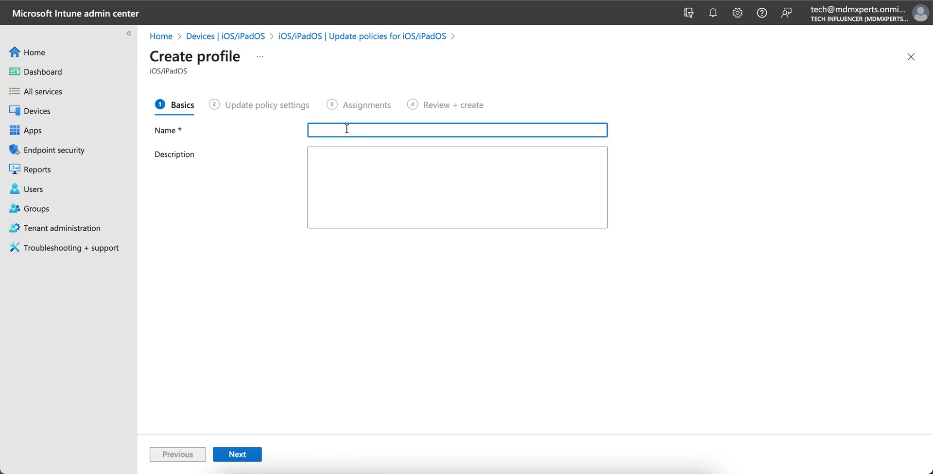
type("Update iOS Devices  - Supervised POnly")
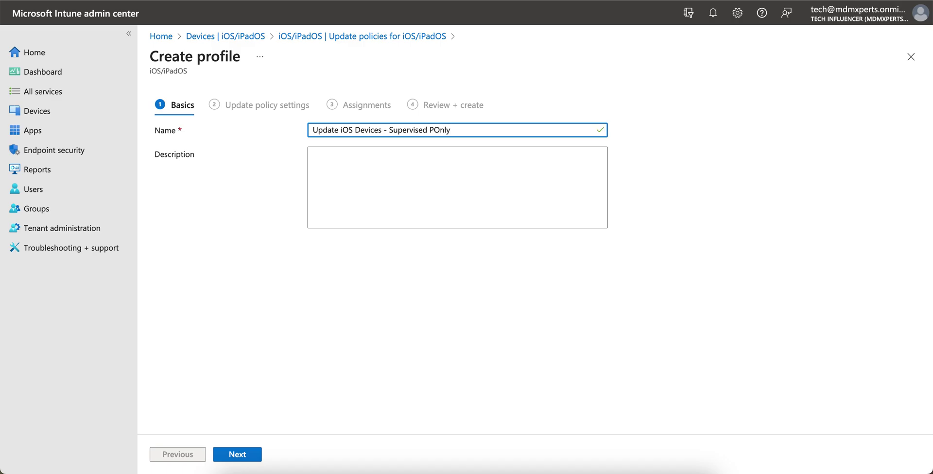
key("BackSpace")
key("BackSpace")
key("BackSpace")
key("BackSpace")
key("BackSpace")
type("only")
left_click(365, 158)
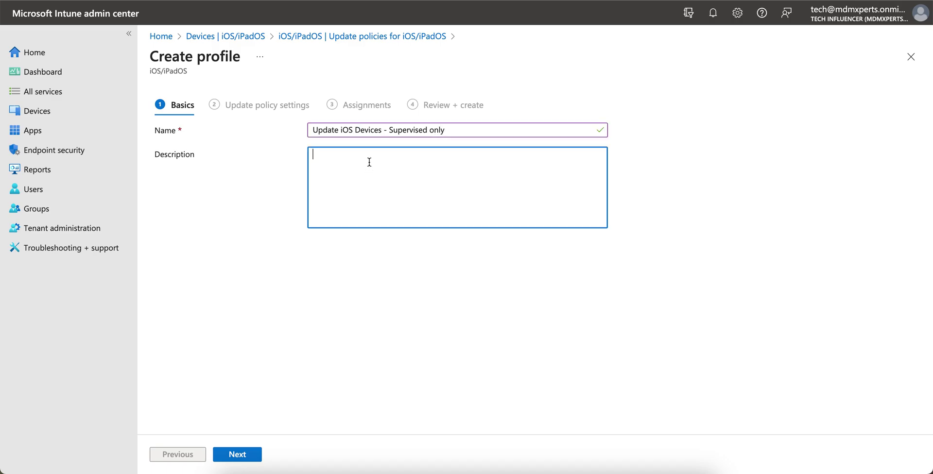
left_click(432, 129)
key("BackSpace")
type("O")
left_click(446, 173)
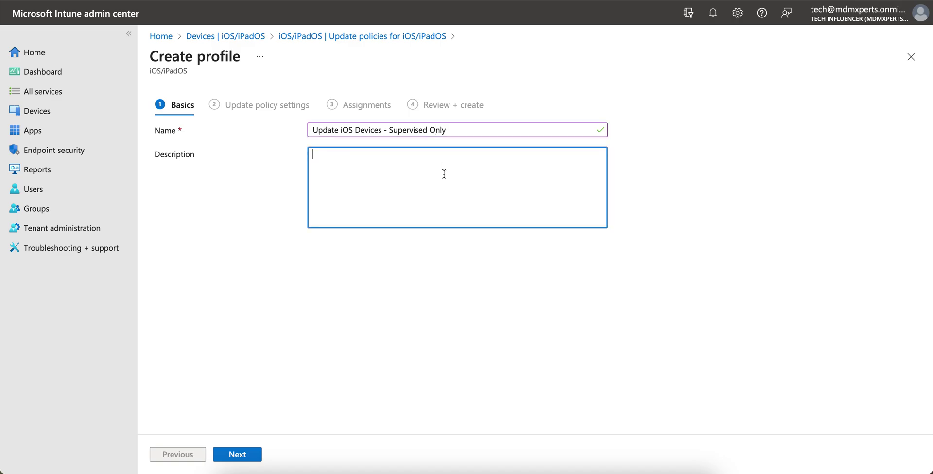
left_click(256, 455)
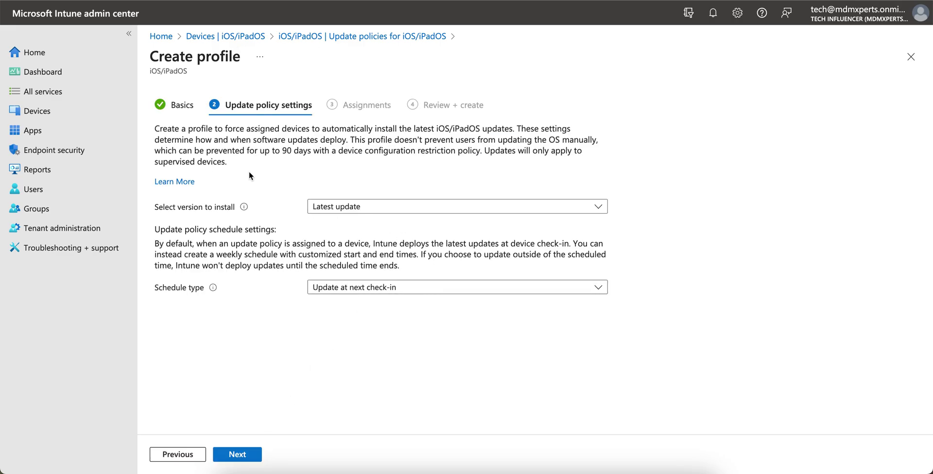
left_click_drag(180, 130, 509, 130)
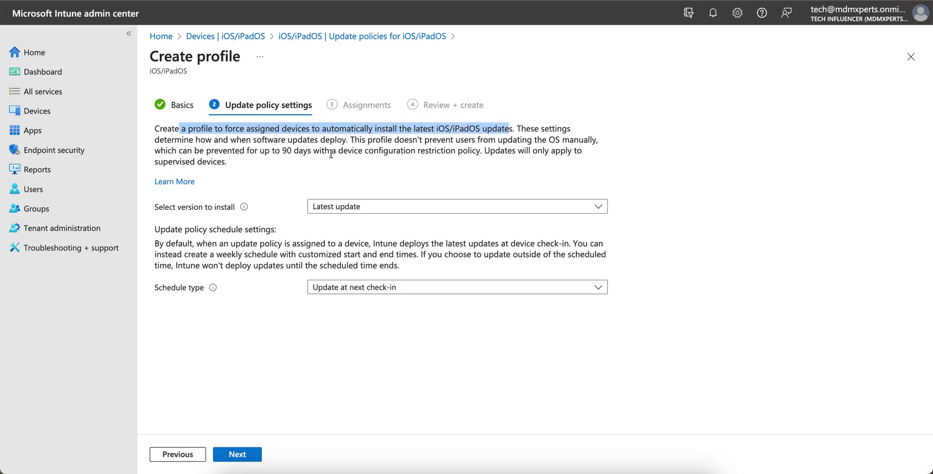
left_click_drag(196, 140, 611, 146)
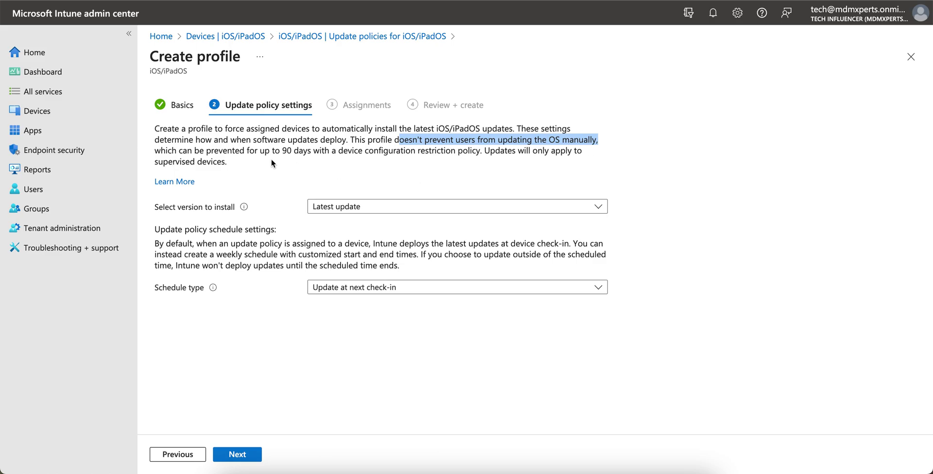
left_click_drag(163, 152, 314, 152)
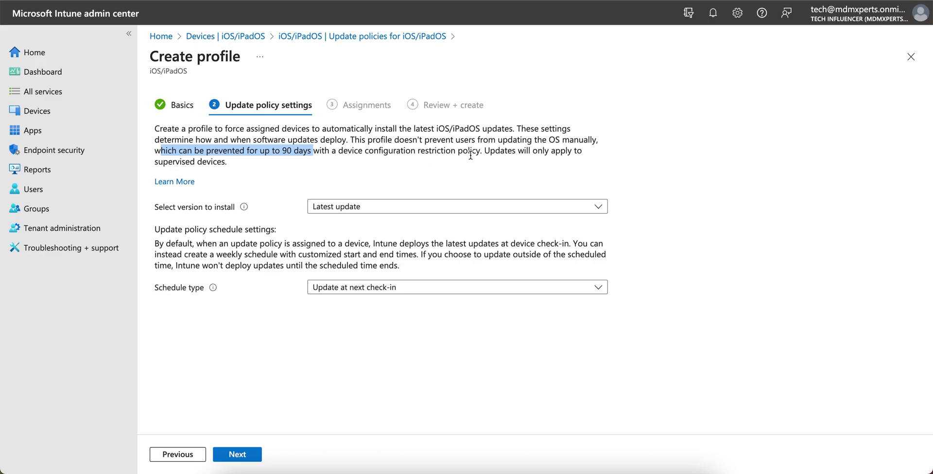
left_click_drag(374, 150, 480, 151)
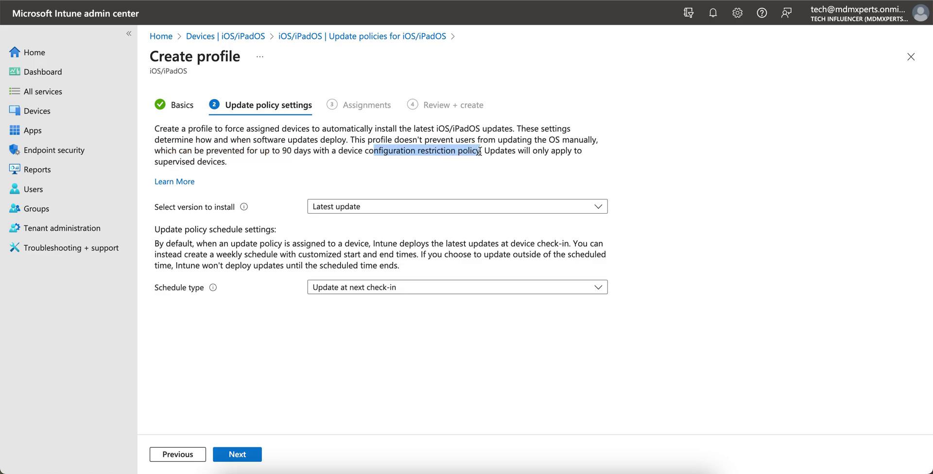
left_click(532, 153)
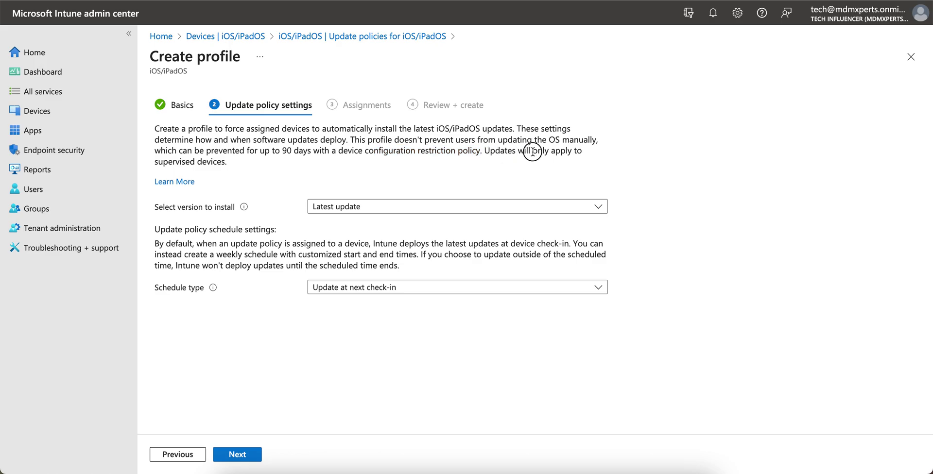
left_click_drag(484, 151, 594, 163)
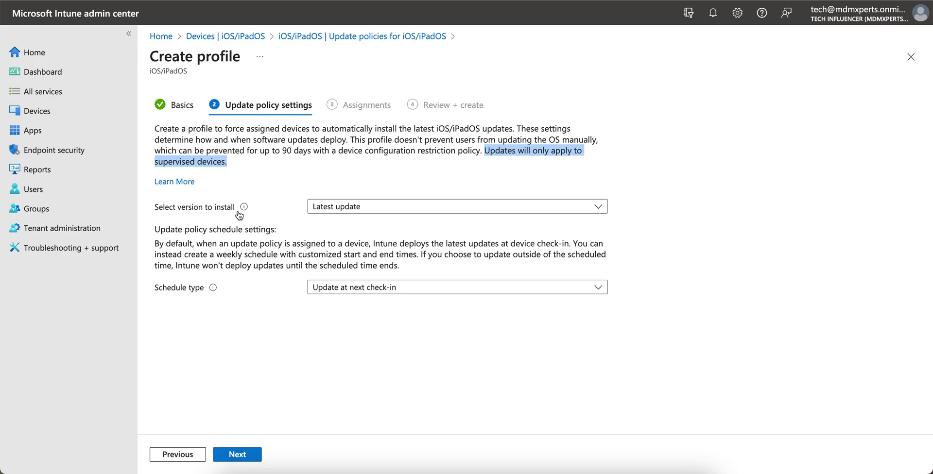
mouse_move(243, 207)
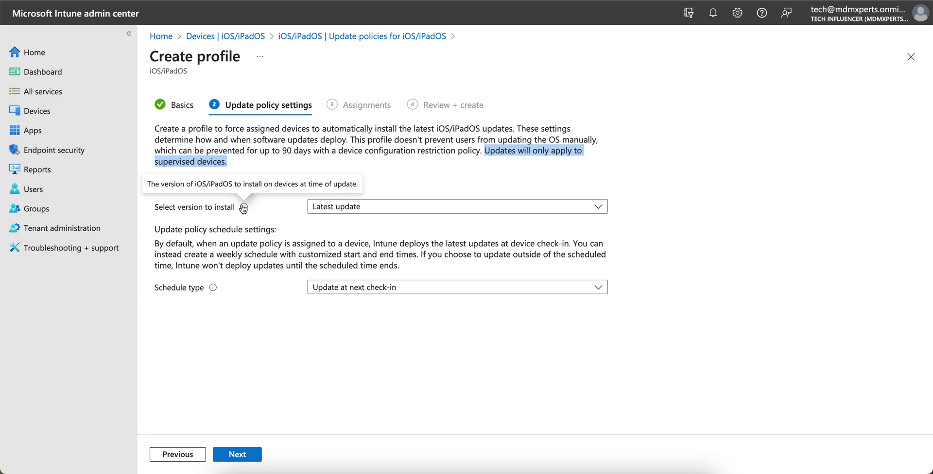
Step: Choose Install iOS/iPadOS 16.2 as the version to install
left_click(352, 207)
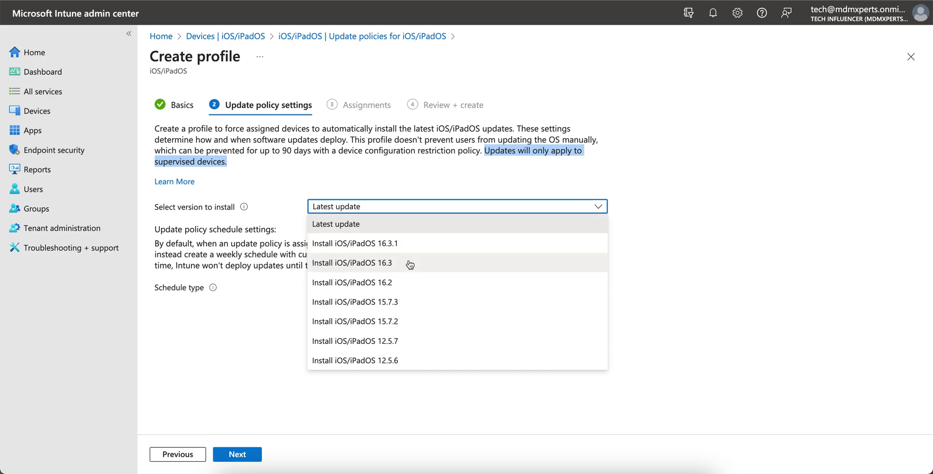
left_click(409, 264)
left_click(407, 208)
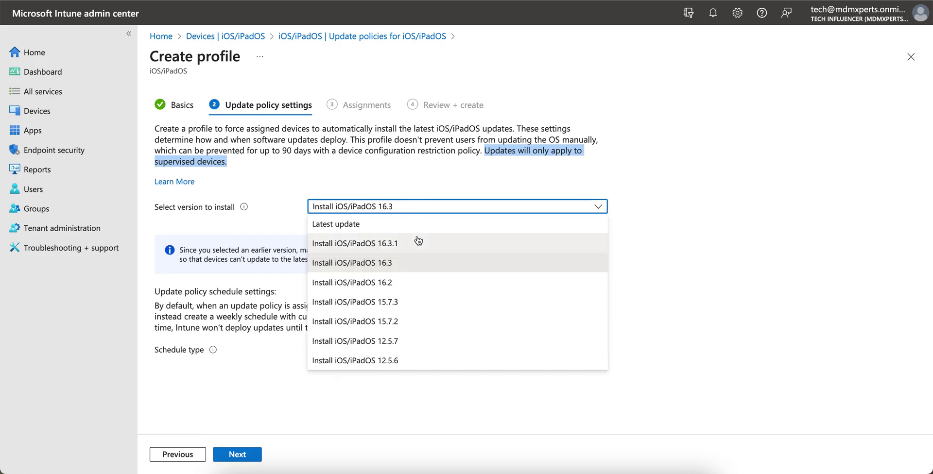
left_click(412, 283)
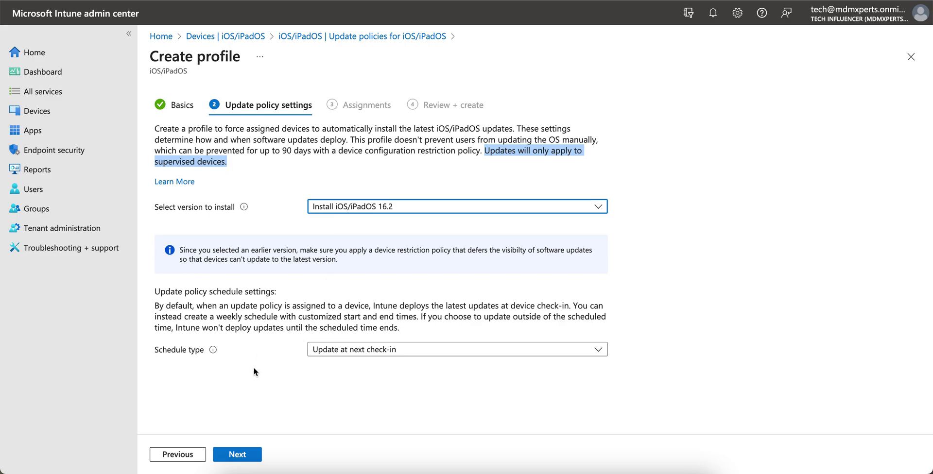
Step: Change the schedule type to Update during scheduled time
left_click_drag(197, 306, 371, 307)
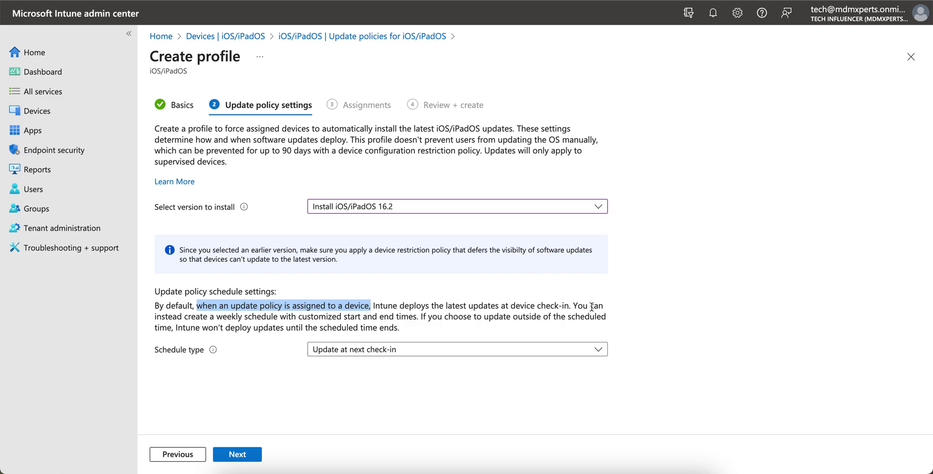
left_click_drag(184, 321, 421, 320)
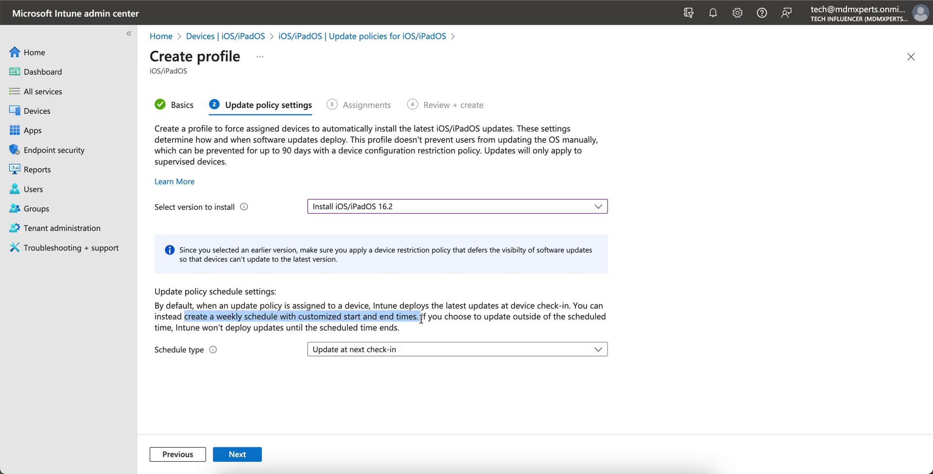
left_click(390, 353)
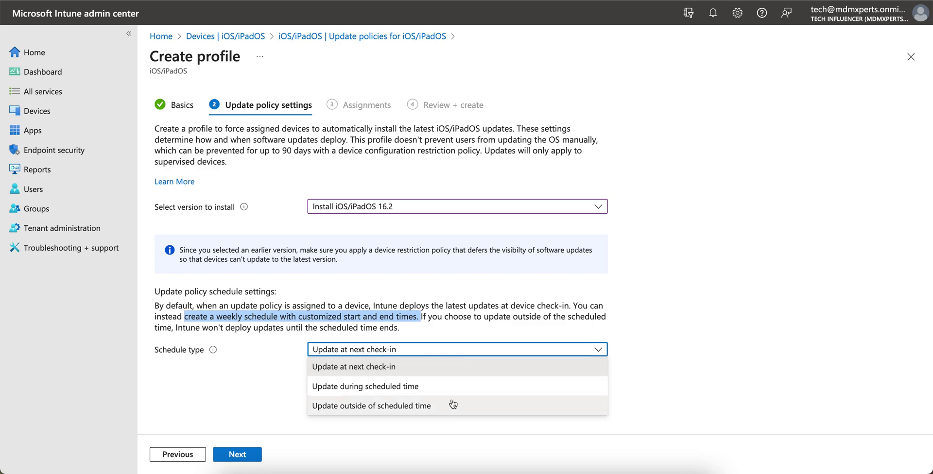
left_click(426, 392)
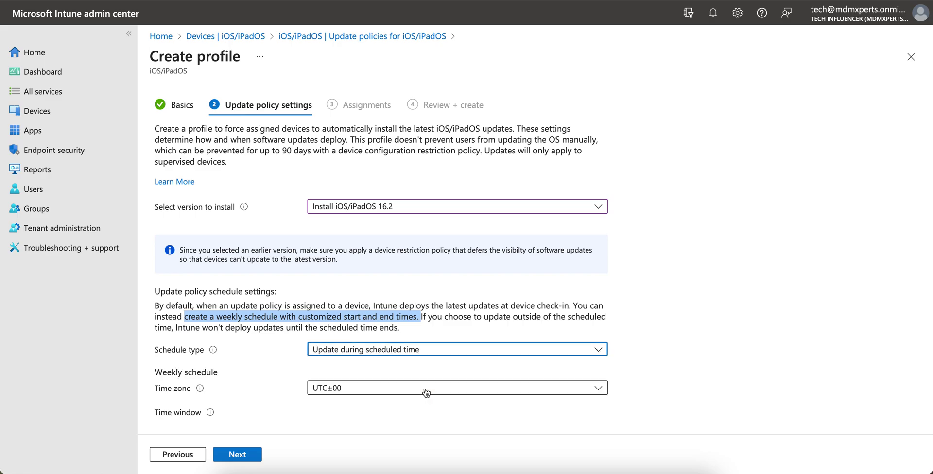
Step: Set the weekly schedule's time zone to UTC-3:30
scroll(417, 384, "down", 1)
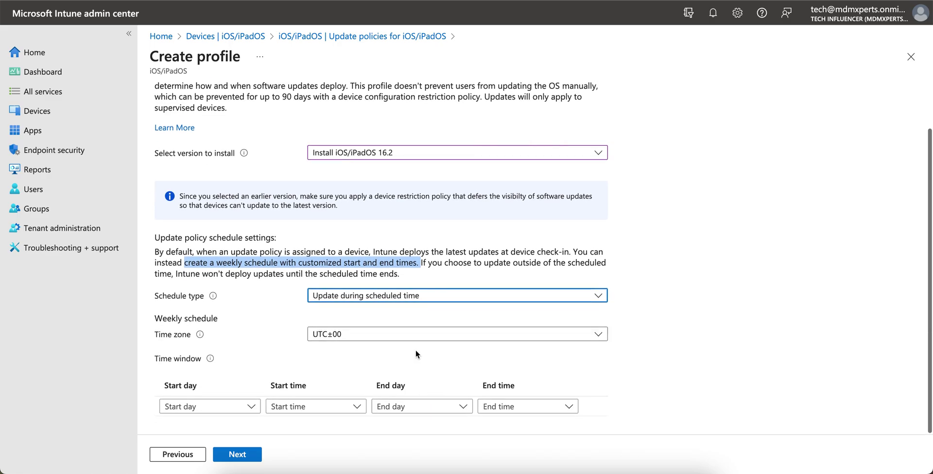
left_click(390, 341)
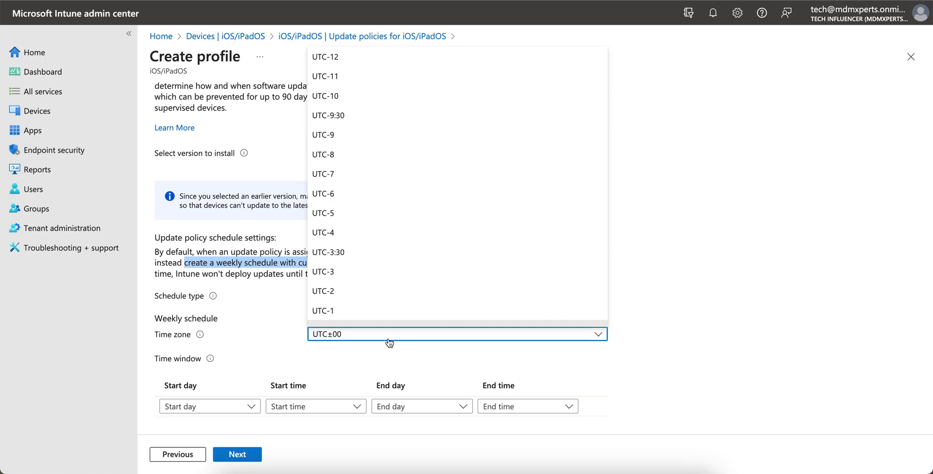
left_click(685, 236)
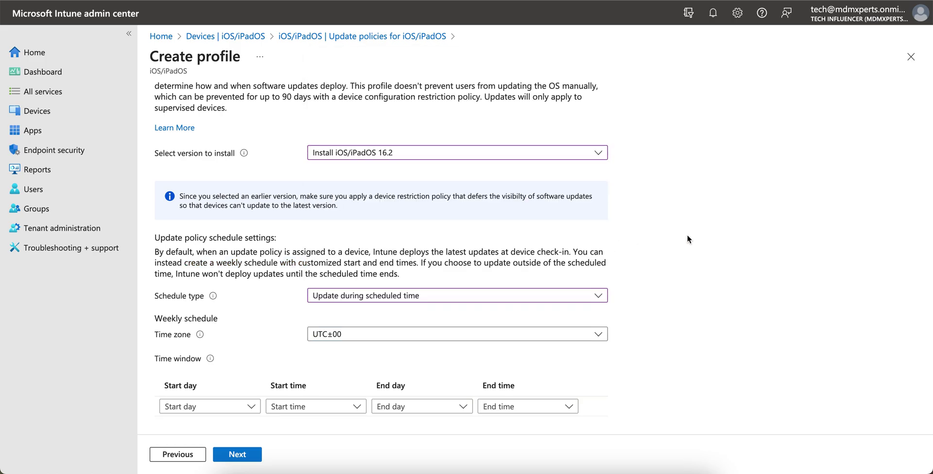
left_click(382, 335)
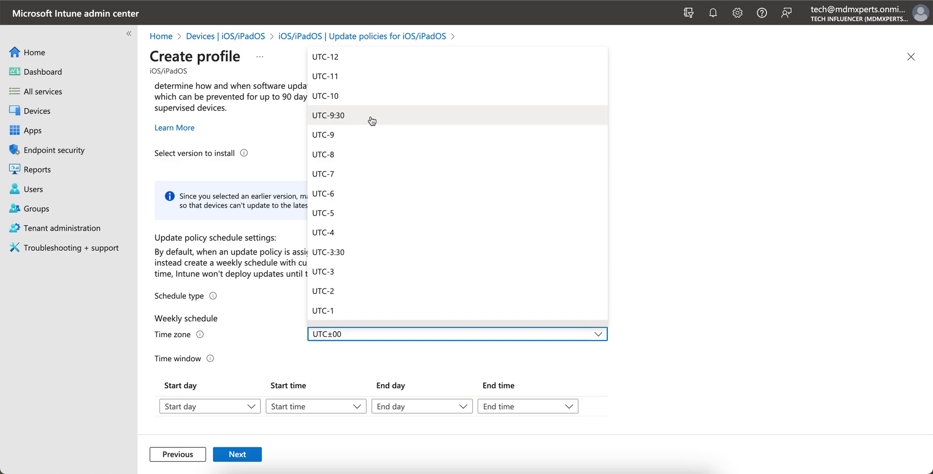
left_click(372, 252)
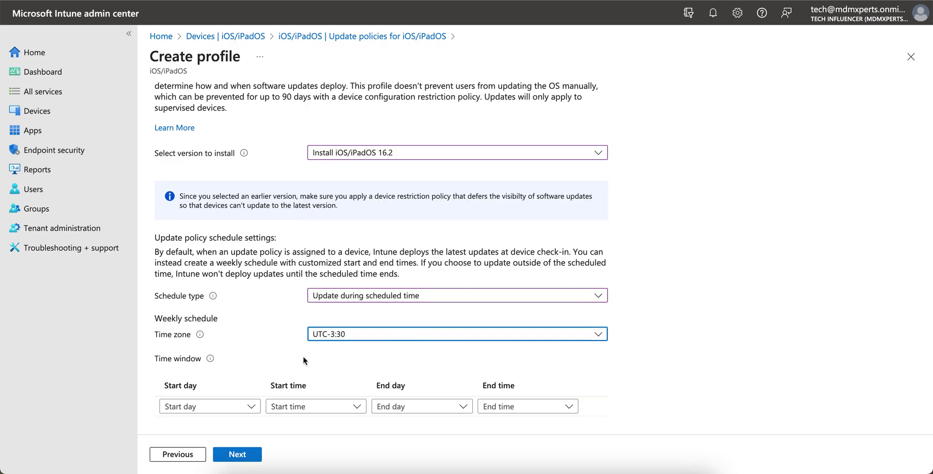
Step: Set the time window to start on Friday at 12 PM
left_click(224, 409)
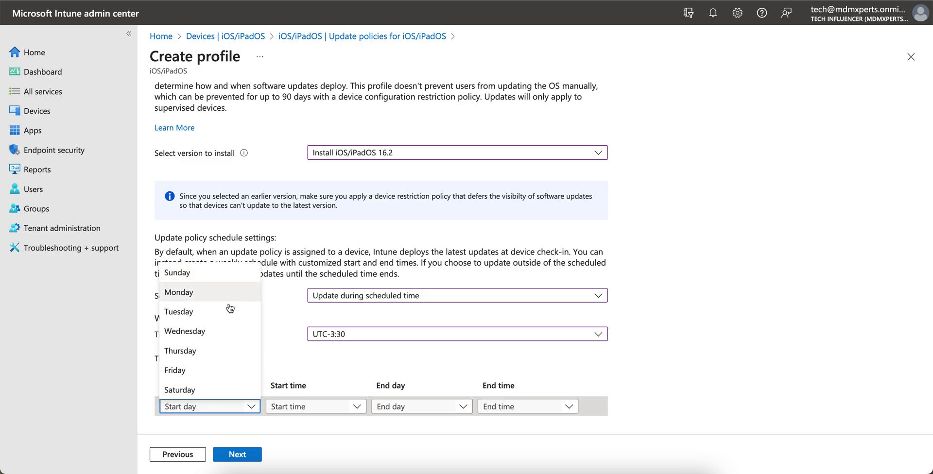
left_click(217, 395)
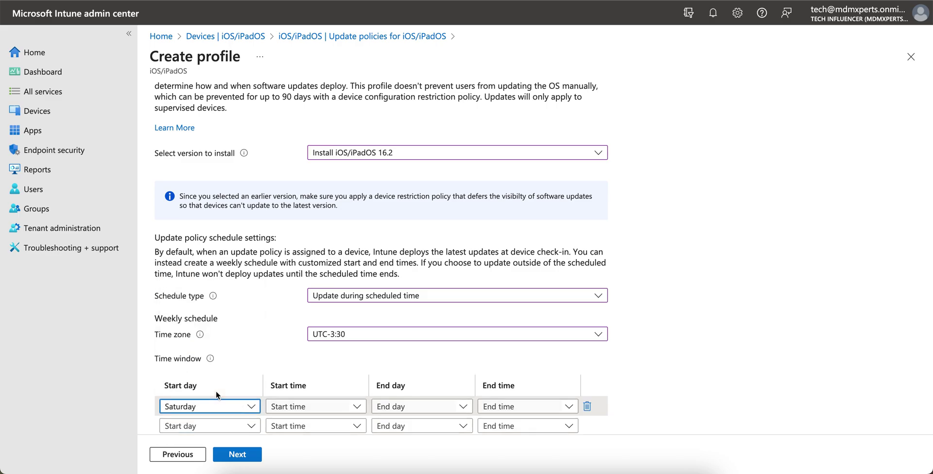
left_click(216, 408)
left_click(226, 369)
left_click(309, 406)
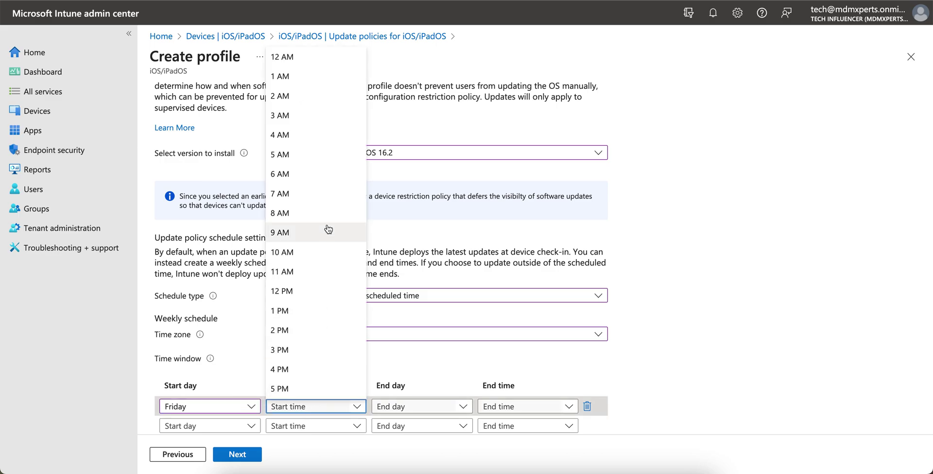
scroll(328, 229, "down", 1)
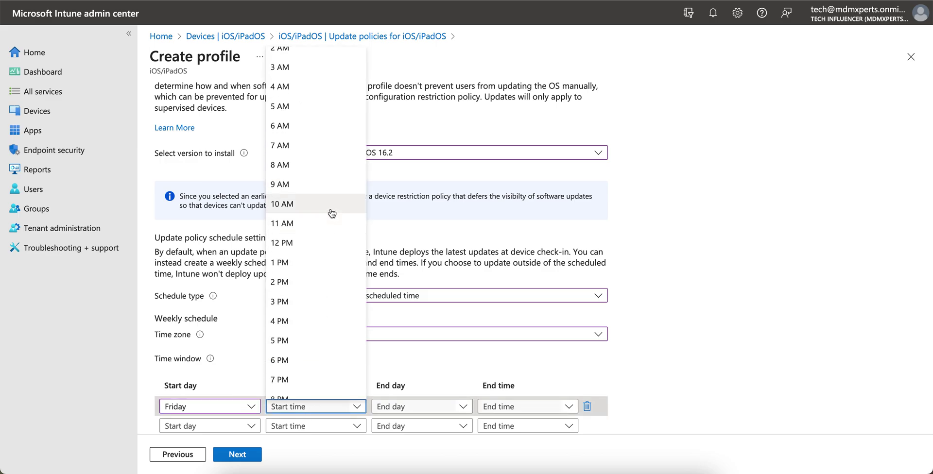
left_click(327, 321)
left_click(312, 407)
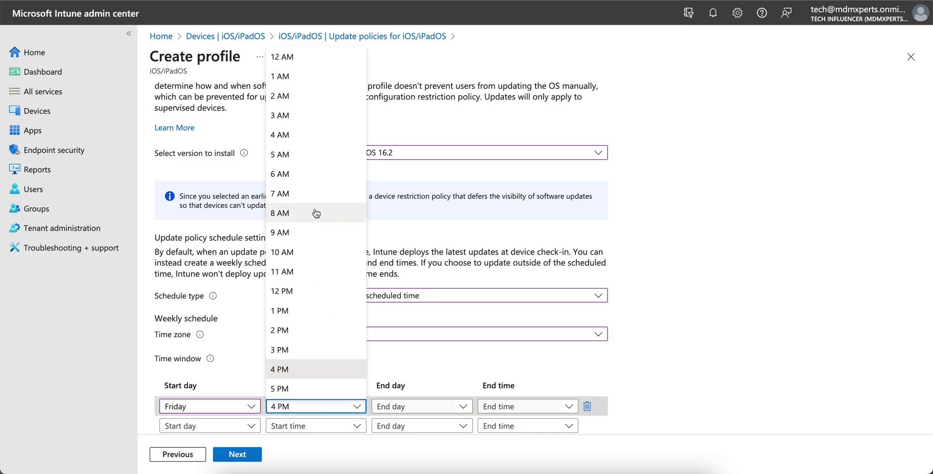
left_click(315, 298)
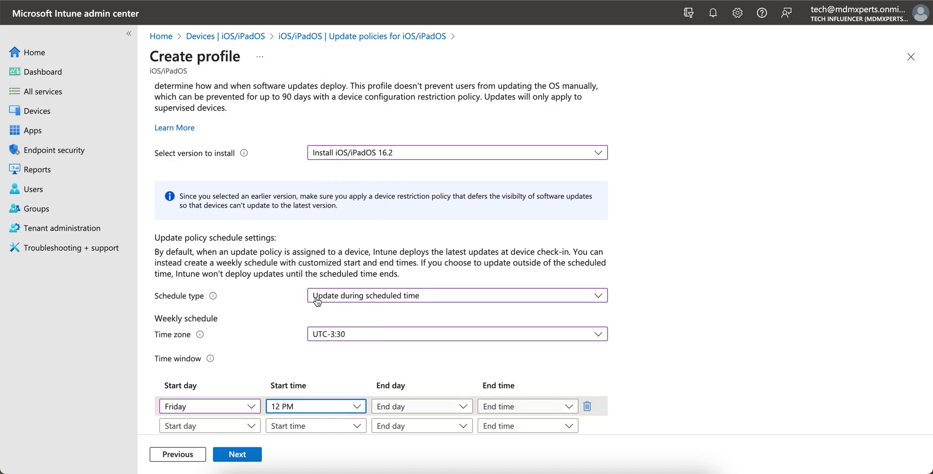
left_click(331, 403)
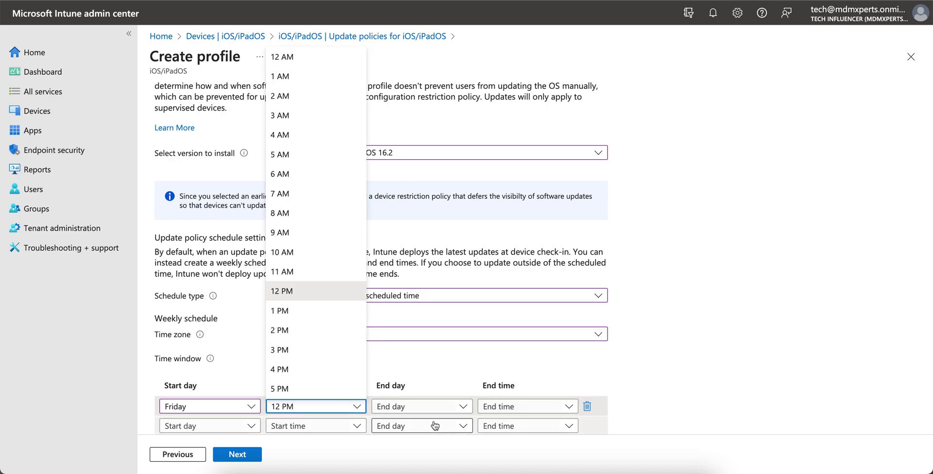
Step: Set the time window to end on Saturday at 3 PM, then go to Assignments
left_click(419, 406)
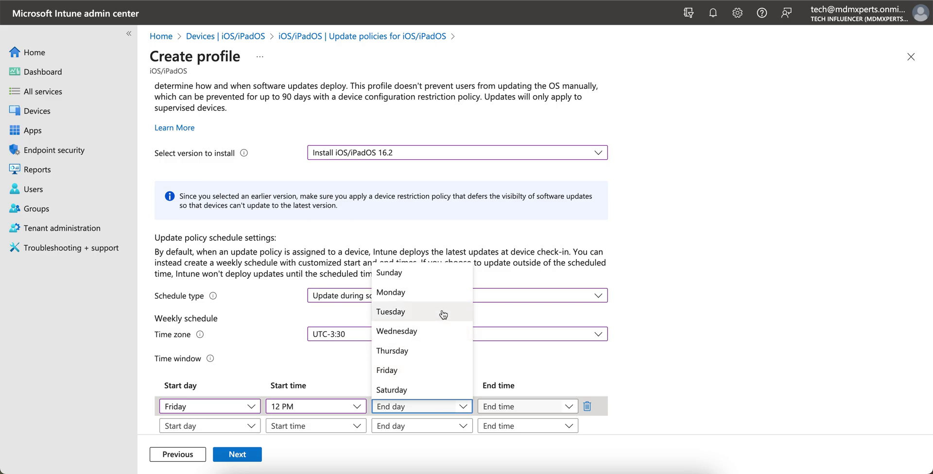
left_click(444, 292)
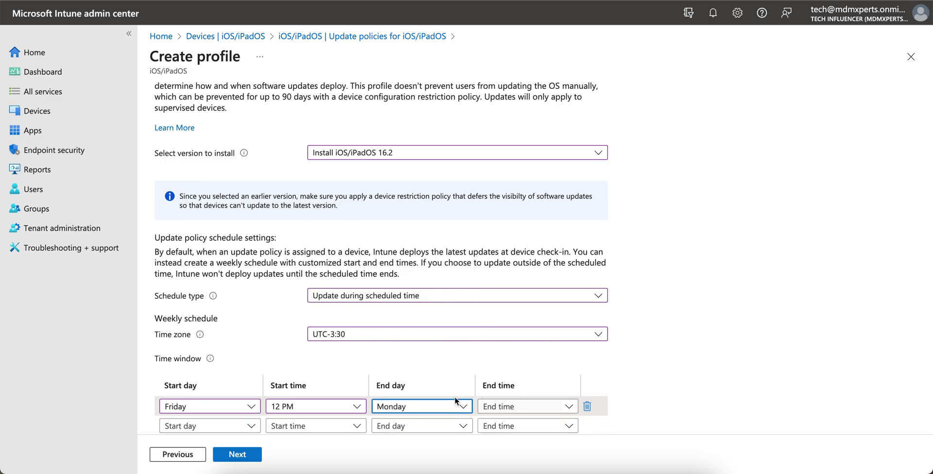
left_click(438, 406)
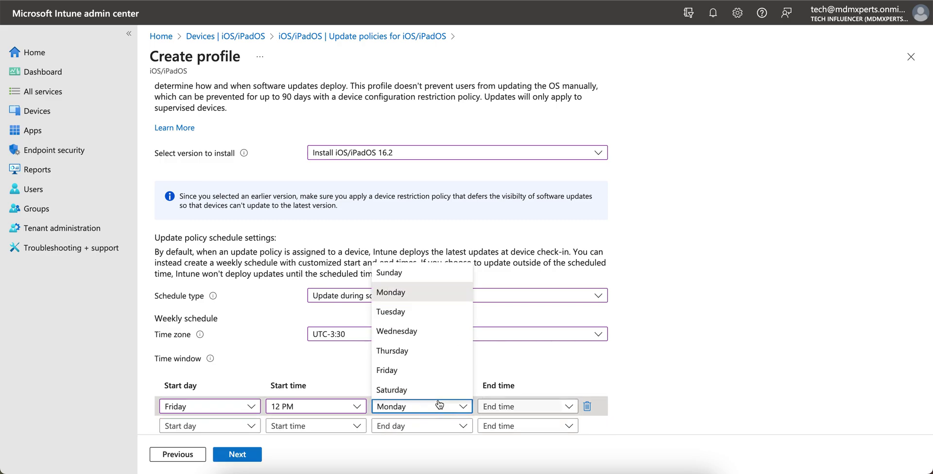
left_click(413, 389)
left_click(507, 405)
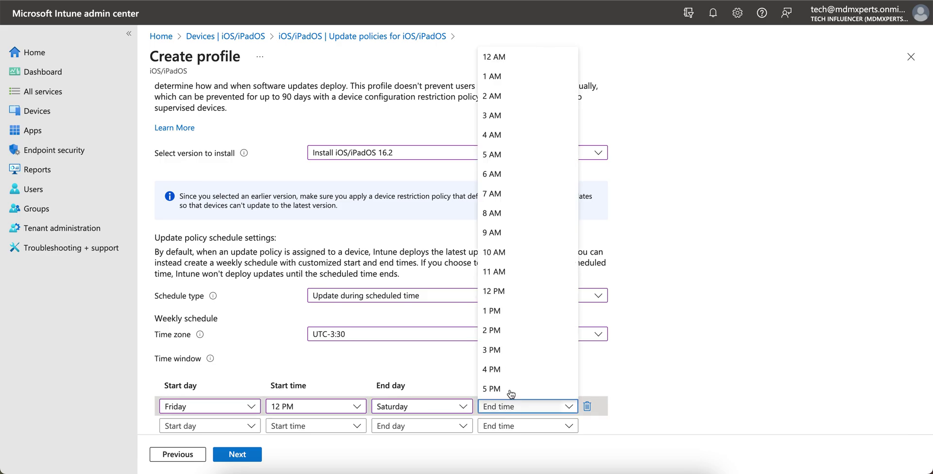
scroll(533, 335, "down", 2)
left_click(532, 315)
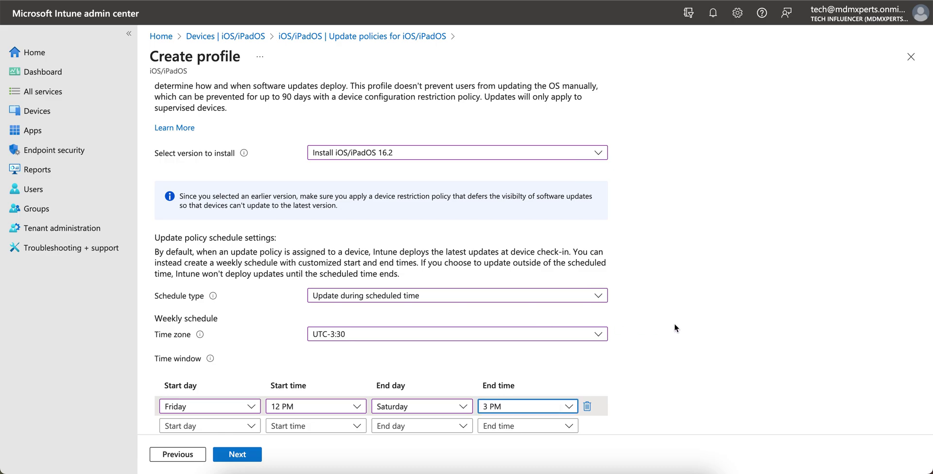
left_click(622, 325)
scroll(467, 429, "down", 1)
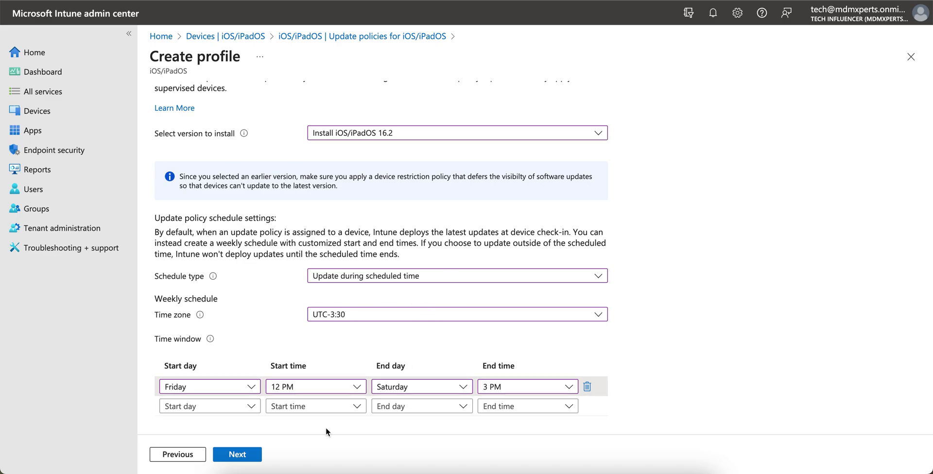
left_click(251, 455)
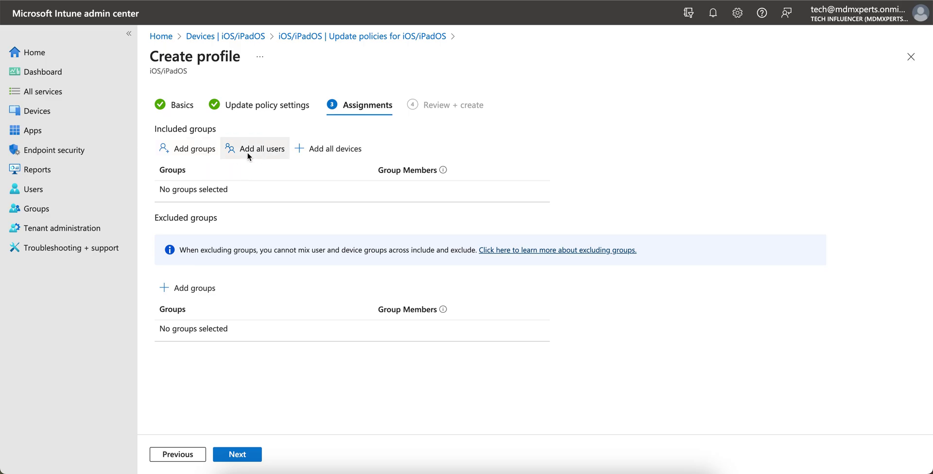
Step: Assign the policy to All devices and continue to Review + create
left_click(315, 155)
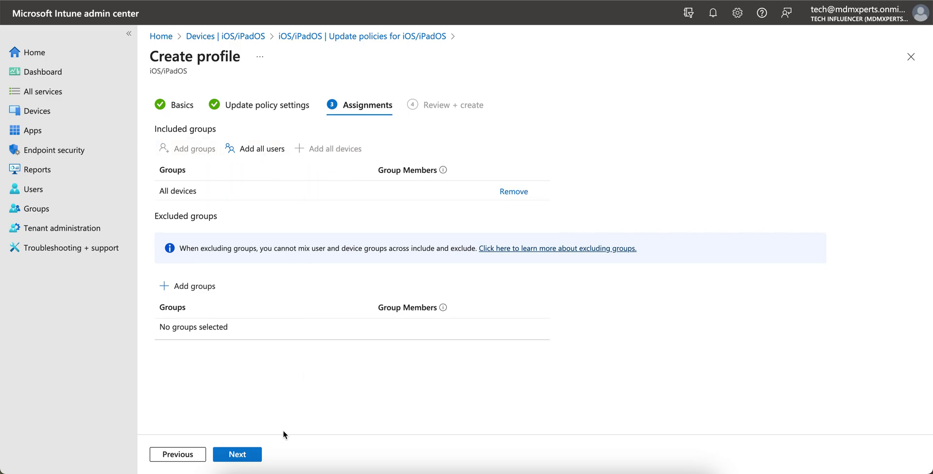
left_click(245, 455)
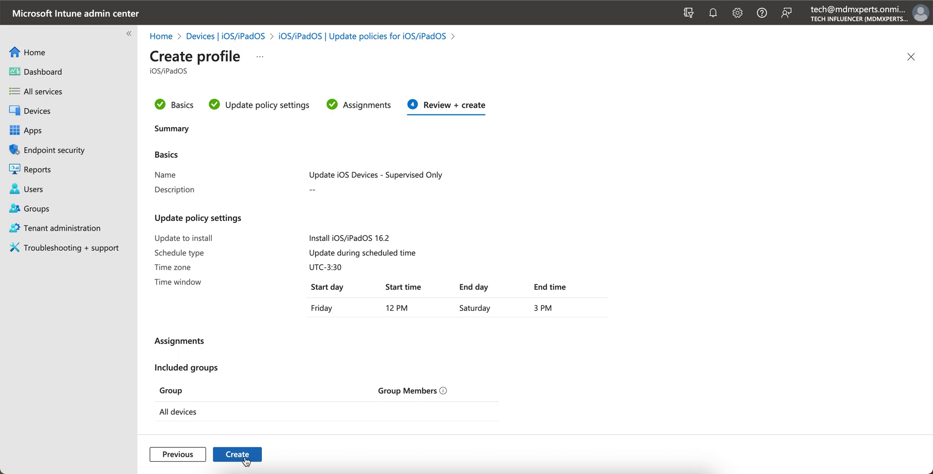
Step: Create the 'Update iOS Devices - Supervised Only' update policy
left_click(245, 454)
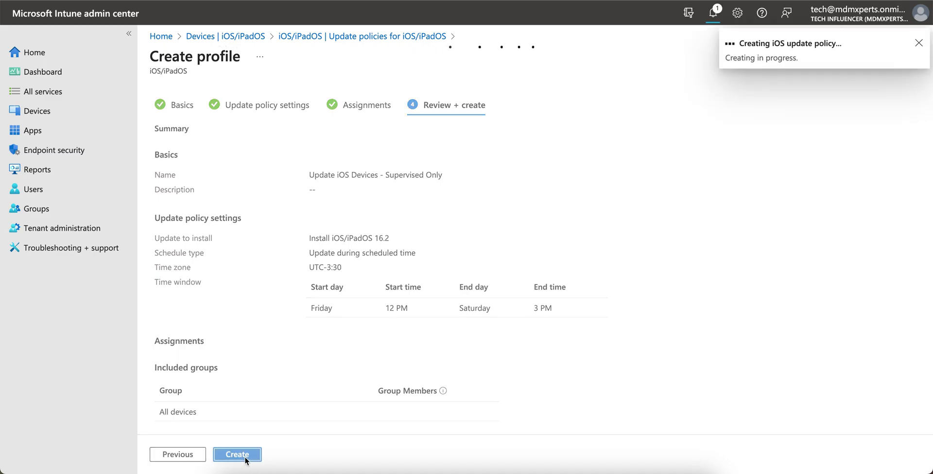